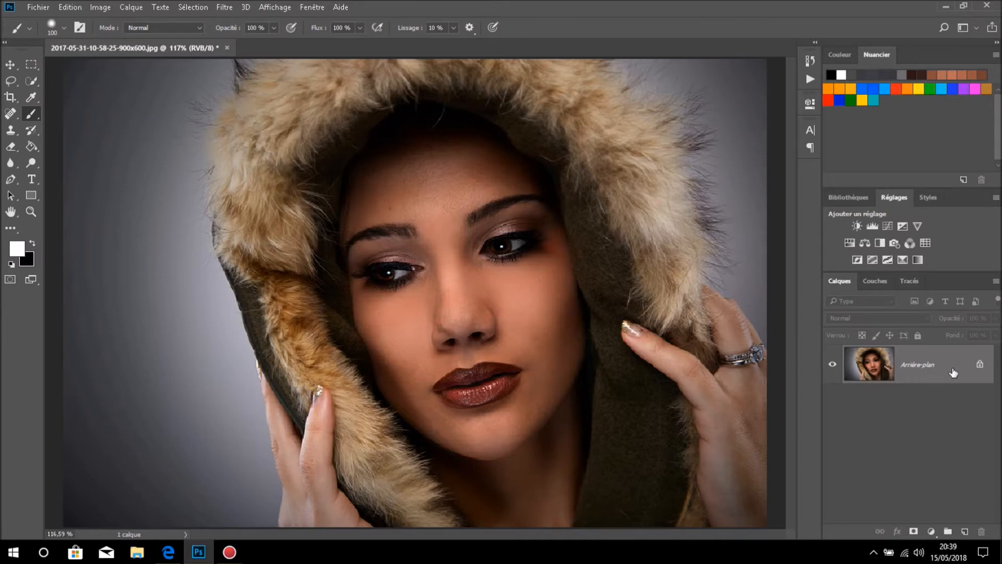
Step: Unlock the background layer and open the Focus Area (Zone de mise au point) selection with its available view modes
{"action": "left_click", "coordinate": [981, 366]}
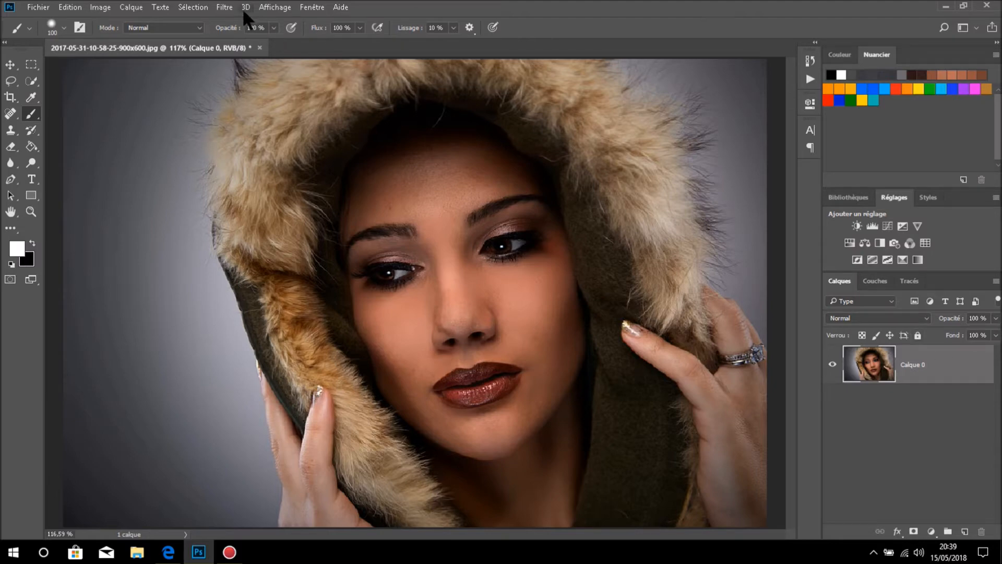
{"action": "left_click", "coordinate": [202, 7]}
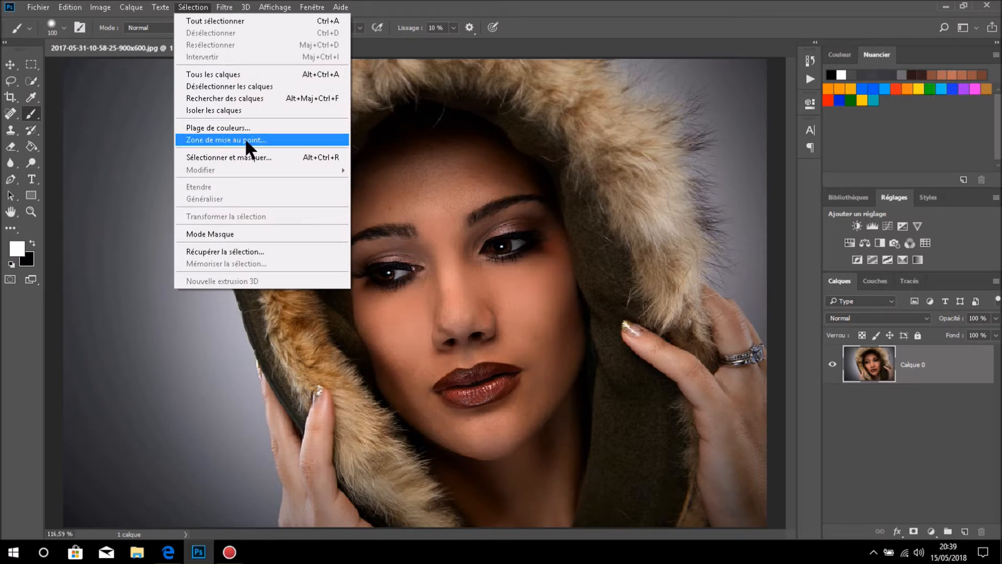
{"action": "left_click", "coordinate": [262, 139]}
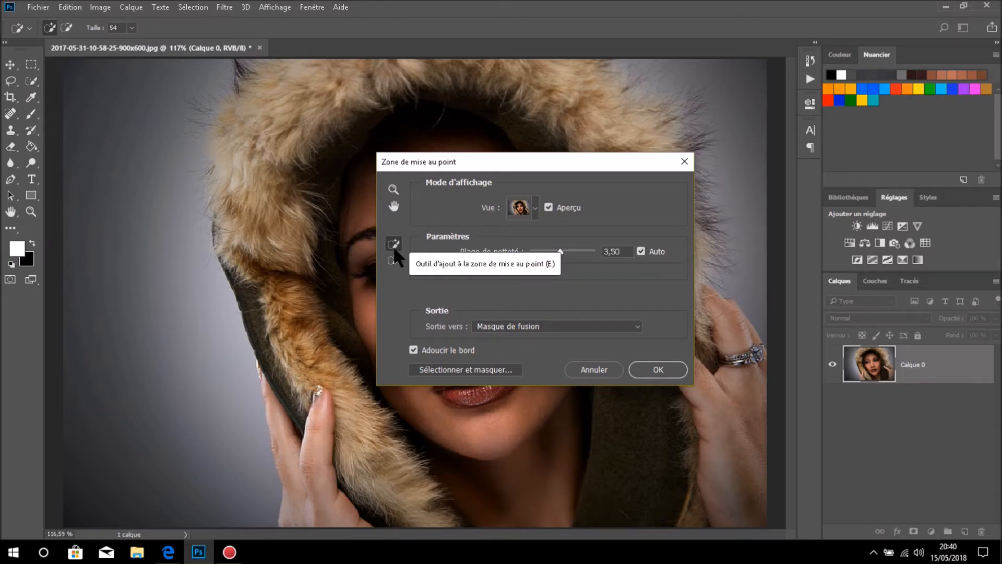
{"action": "left_click", "coordinate": [533, 206]}
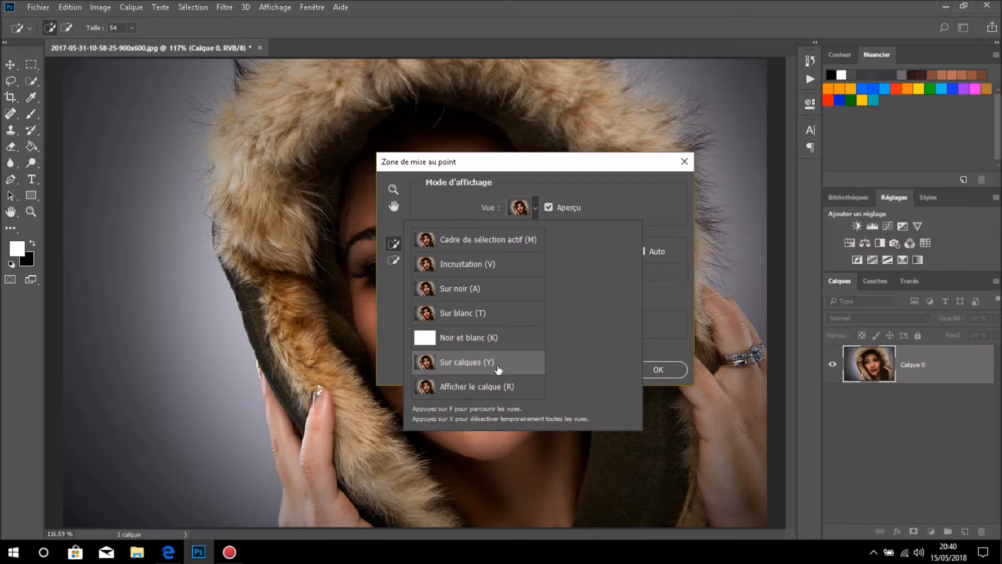
{"action": "left_click", "coordinate": [630, 196]}
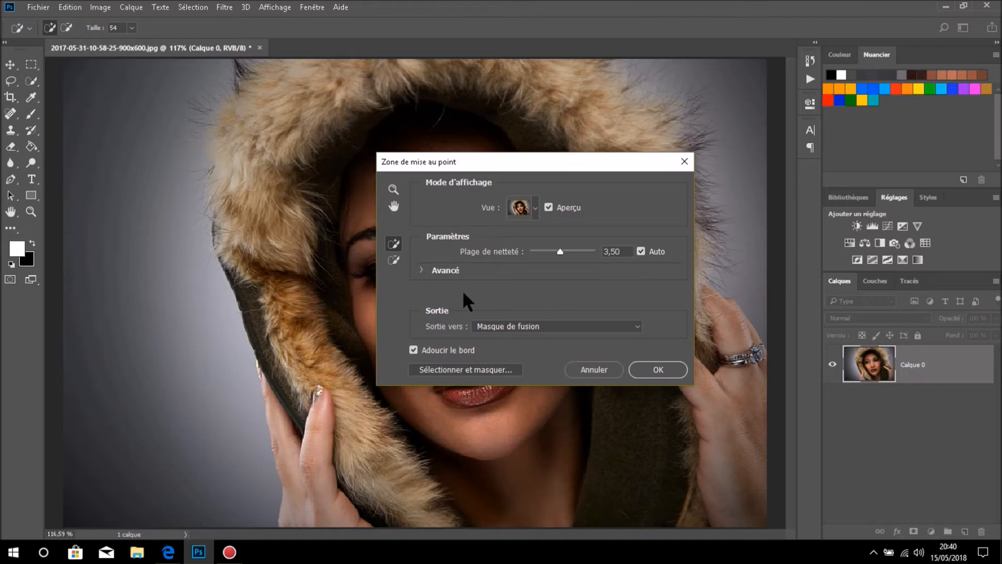
Step: Subtract the grey backdrop to the left of the fur hood from the focus area, along the photo's full height
{"action": "left_click", "coordinate": [395, 258]}
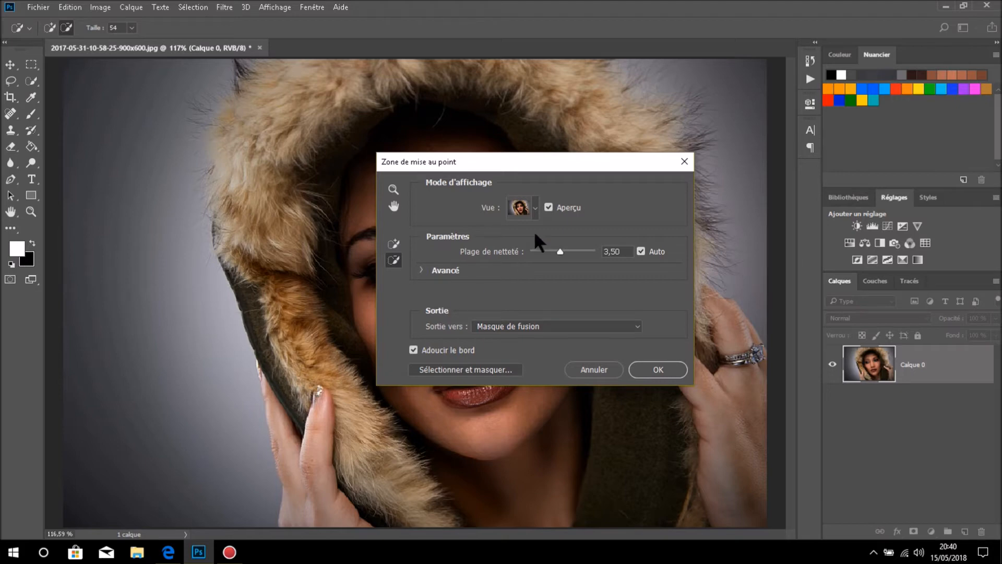
{"action": "mouse_move", "coordinate": [571, 167]}
{"action": "left_mouse_down"}
{"action": "mouse_move", "coordinate": [622, 163]}
{"action": "mouse_move", "coordinate": [719, 129]}
{"action": "left_mouse_up"}
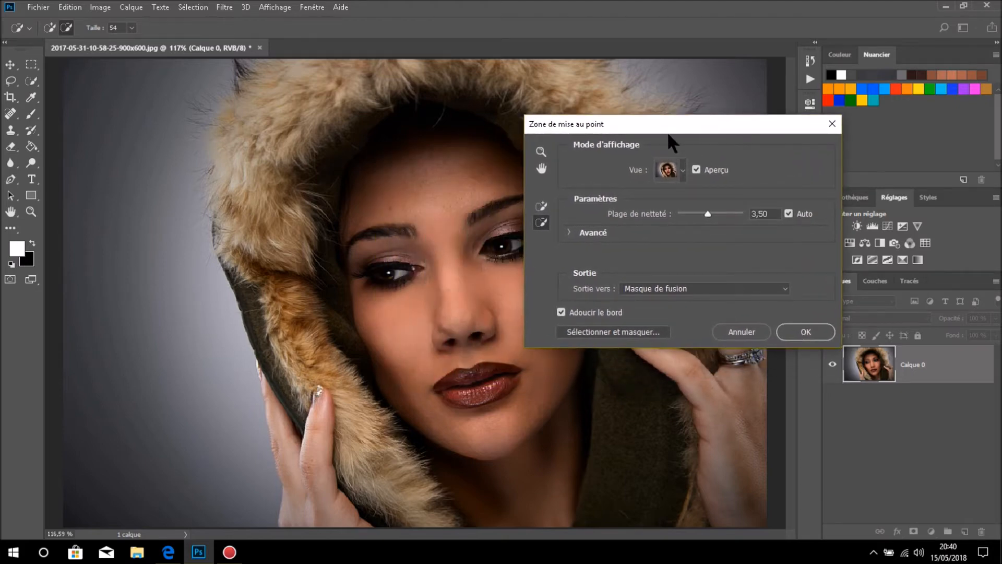
{"action": "left_click", "coordinate": [169, 80]}
{"action": "mouse_move", "coordinate": [168, 79]}
{"action": "left_mouse_down"}
{"action": "mouse_move", "coordinate": [173, 169]}
{"action": "mouse_move", "coordinate": [159, 313]}
{"action": "mouse_move", "coordinate": [216, 460]}
{"action": "left_mouse_up"}
{"action": "left_click_drag", "start_coordinate": [220, 512], "coordinate": [224, 527]}
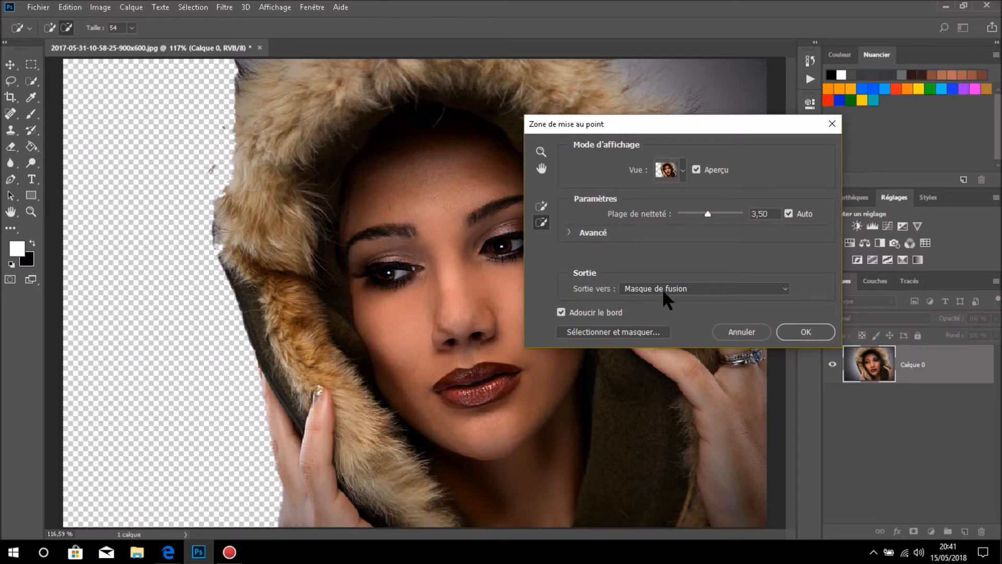
Step: Subtract the grey backdrop to the right of the hood from the focus area, up to the photo's upper edge
{"action": "left_click_drag", "start_coordinate": [746, 130], "coordinate": [459, 237]}
{"action": "mouse_move", "coordinate": [757, 263]}
{"action": "left_mouse_down"}
{"action": "mouse_move", "coordinate": [745, 174]}
{"action": "mouse_move", "coordinate": [727, 124]}
{"action": "mouse_move", "coordinate": [683, 91]}
{"action": "mouse_move", "coordinate": [674, 72]}
{"action": "left_mouse_up"}
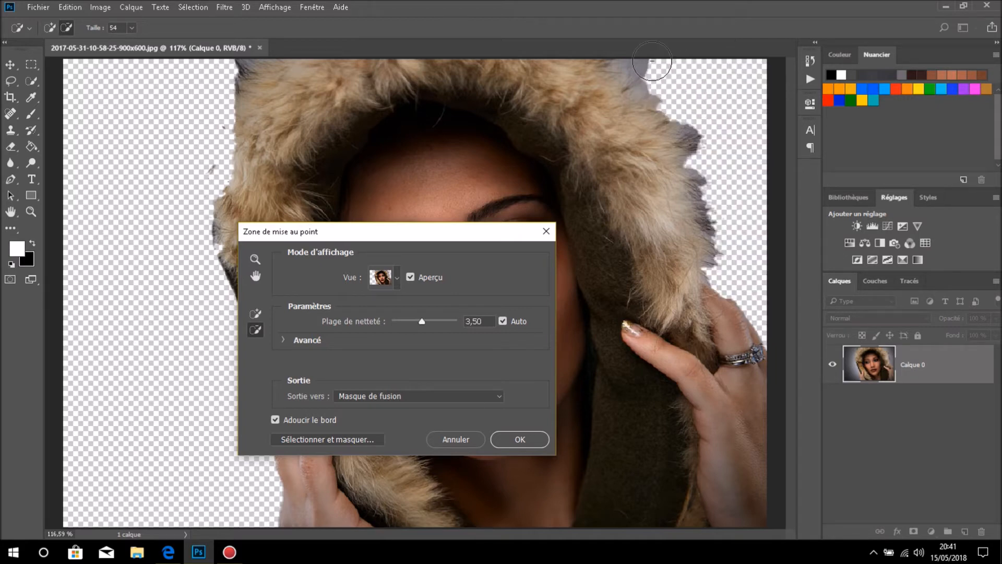
{"action": "left_click_drag", "start_coordinate": [640, 57], "coordinate": [642, 60]}
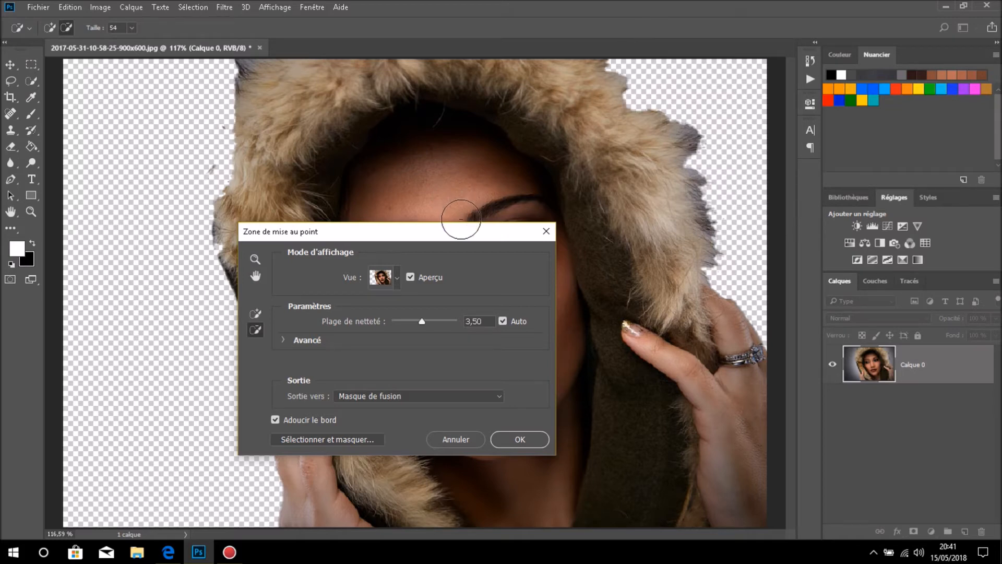
Step: Output the focus area as a layer mask (Masque de fusion) and apply it to the portrait layer
{"action": "left_click_drag", "start_coordinate": [464, 231], "coordinate": [623, 226]}
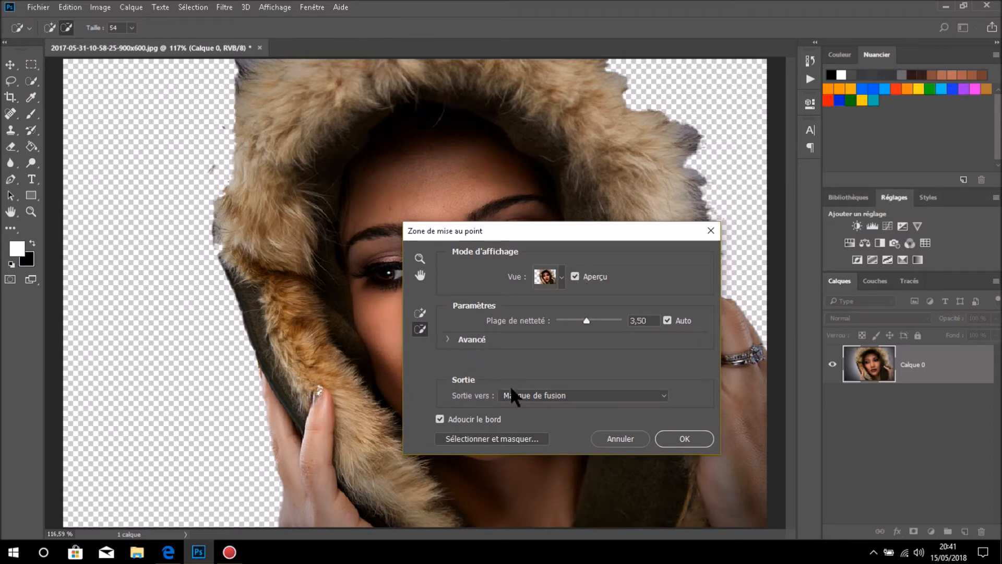
{"action": "left_click", "coordinate": [665, 396]}
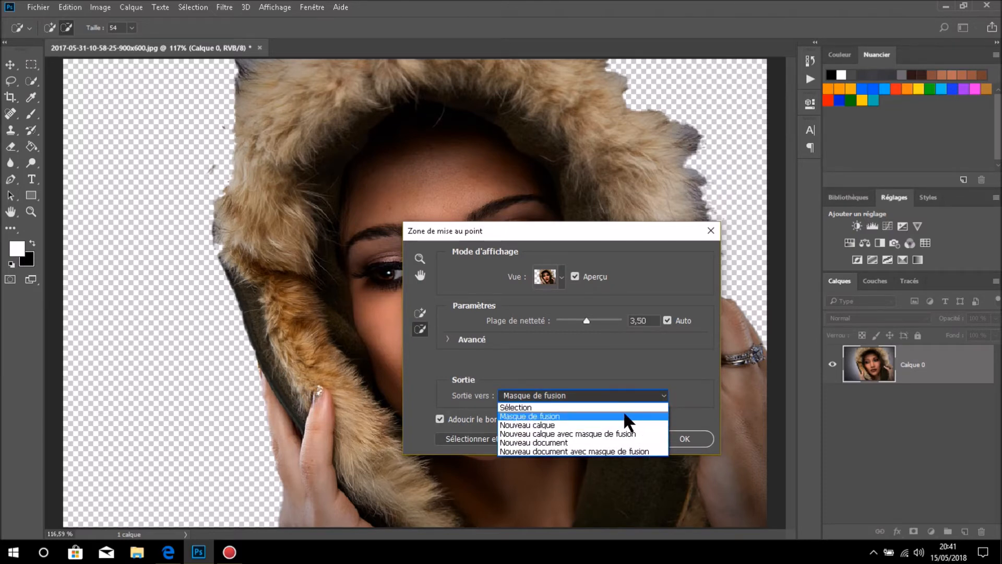
{"action": "left_click", "coordinate": [572, 415]}
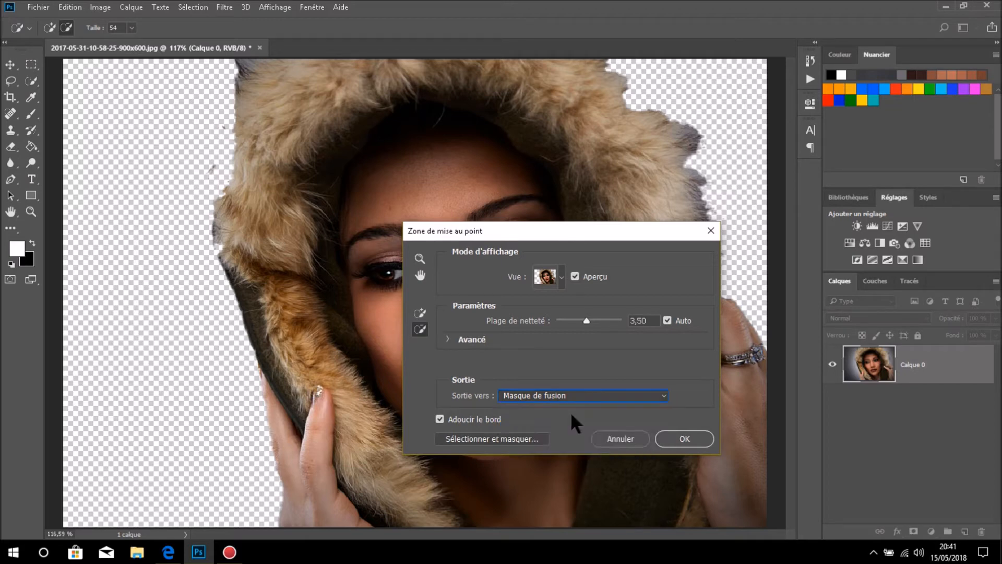
{"action": "left_click", "coordinate": [681, 436]}
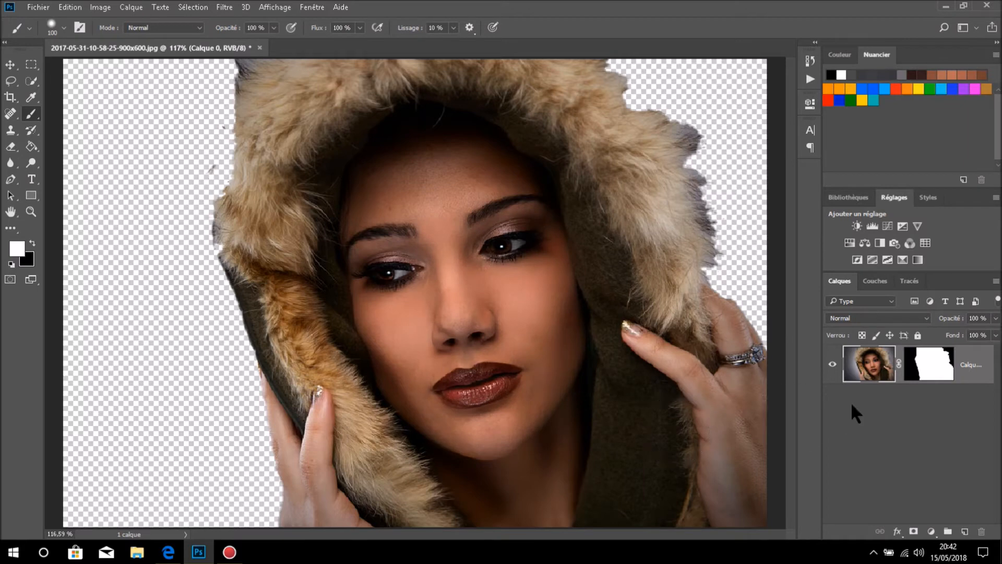
Step: Target the portrait's layer mask, reset the colours to default and make black the foreground colour
{"action": "left_click", "coordinate": [927, 369]}
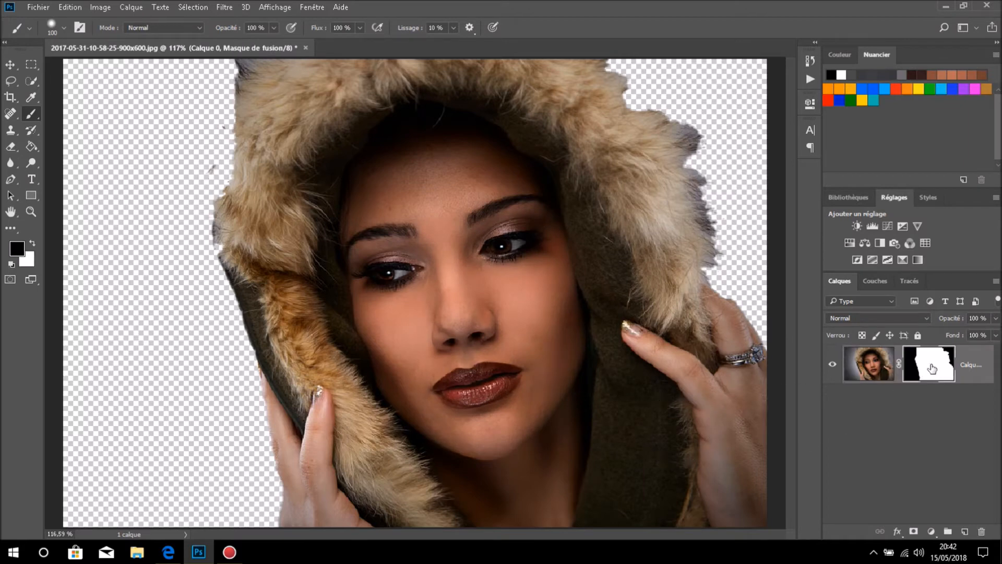
{"action": "left_click", "coordinate": [11, 265]}
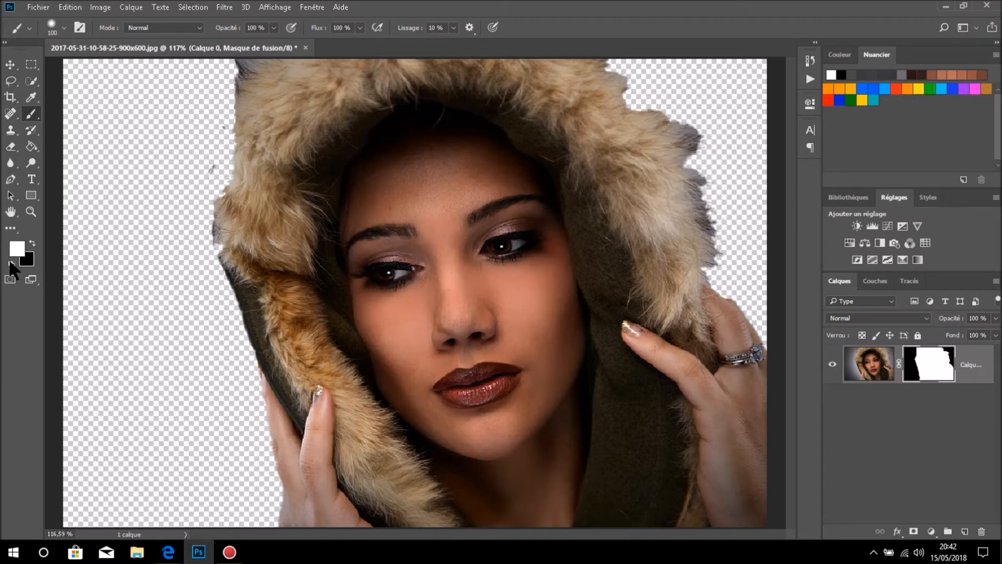
{"action": "left_click", "coordinate": [31, 243]}
{"action": "left_click", "coordinate": [32, 243]}
{"action": "left_click", "coordinate": [31, 243]}
{"action": "key", "text": "x"}
{"action": "key", "text": "x"}
{"action": "key", "text": "x"}
{"action": "key", "text": "x"}
{"action": "key", "text": "x"}
{"action": "key", "text": "x"}
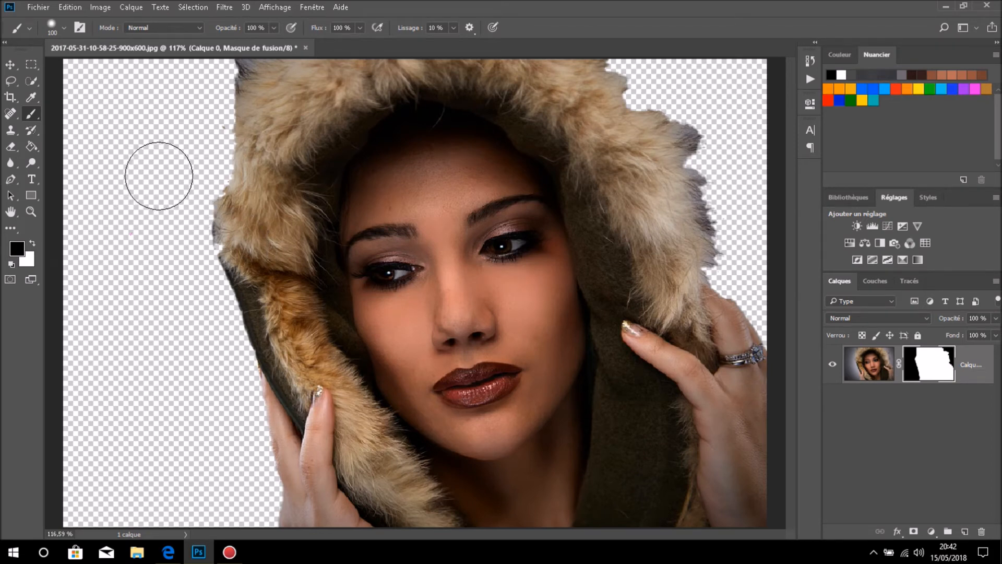
Step: Enlarge the soft brush to 170 px and paint black on the mask along both fur edges to hide leftover backdrop
{"action": "right_click", "coordinate": [159, 175], "text": "alt"}
{"action": "mouse_move", "coordinate": [160, 179]}
{"action": "left_mouse_down"}
{"action": "mouse_move", "coordinate": [173, 181]}
{"action": "mouse_move", "coordinate": [171, 172]}
{"action": "mouse_move", "coordinate": [193, 186]}
{"action": "mouse_move", "coordinate": [189, 164]}
{"action": "left_mouse_up"}
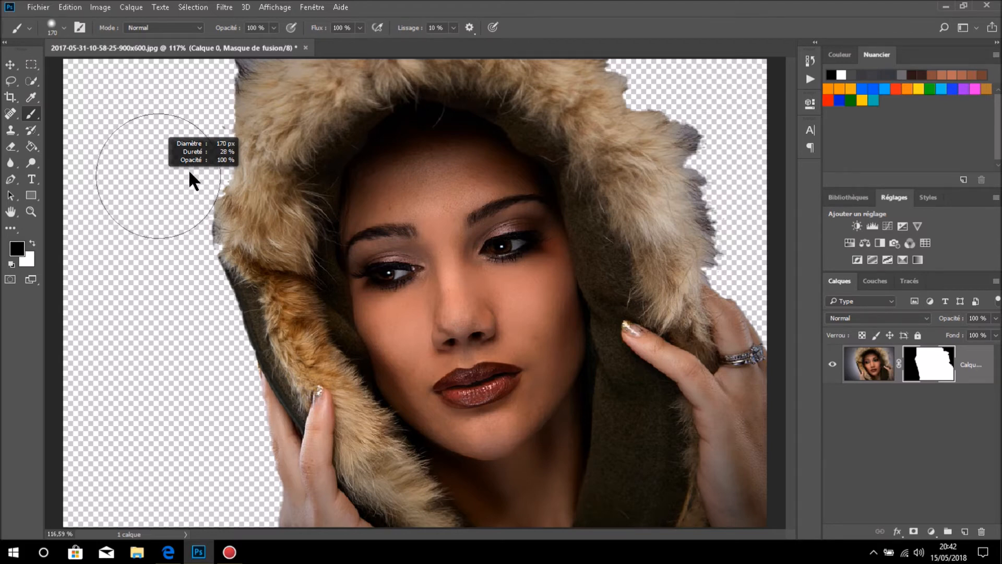
{"action": "left_click_drag", "start_coordinate": [187, 162], "coordinate": [188, 162]}
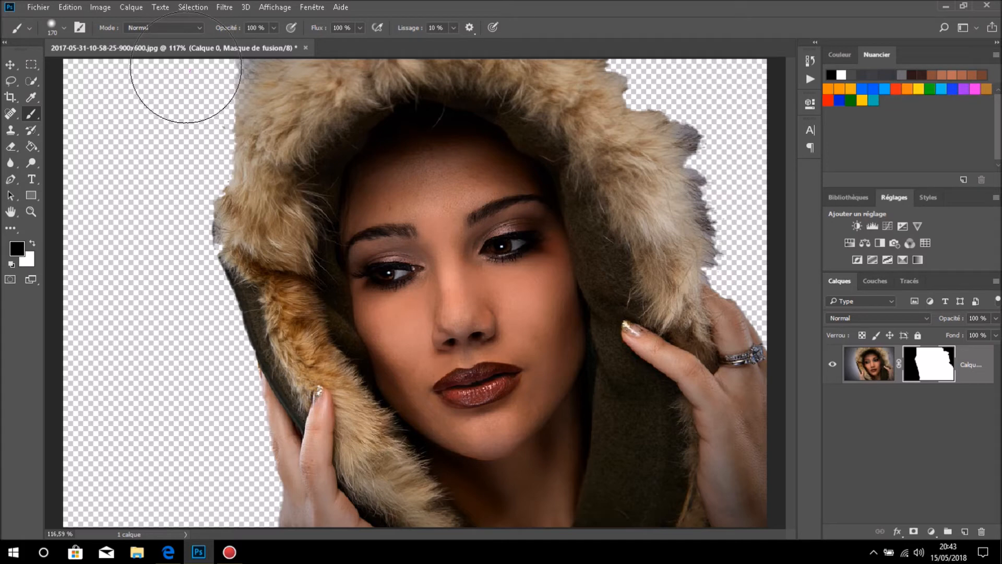
{"action": "mouse_move", "coordinate": [174, 131]}
{"action": "left_mouse_down"}
{"action": "mouse_move", "coordinate": [154, 244]}
{"action": "mouse_move", "coordinate": [148, 233]}
{"action": "left_mouse_up"}
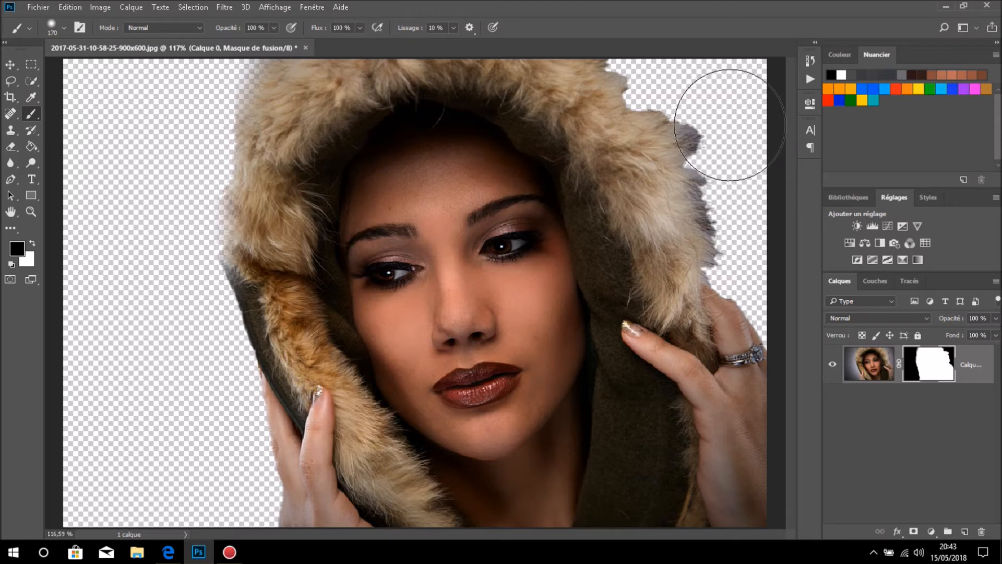
{"action": "mouse_move", "coordinate": [725, 124]}
{"action": "left_mouse_down"}
{"action": "mouse_move", "coordinate": [686, 117]}
{"action": "mouse_move", "coordinate": [738, 121]}
{"action": "mouse_move", "coordinate": [701, 132]}
{"action": "mouse_move", "coordinate": [695, 117]}
{"action": "left_mouse_up"}
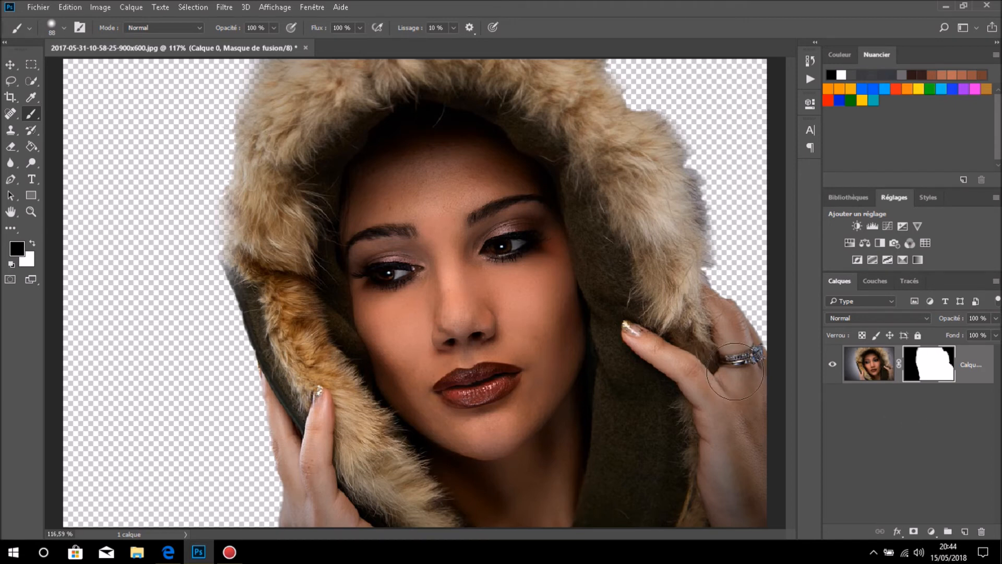
Step: Place the image Vivario-Notre_Dame_des_Neiges_Vizzavona into the document as an embedded layer
{"action": "left_click", "coordinate": [36, 6]}
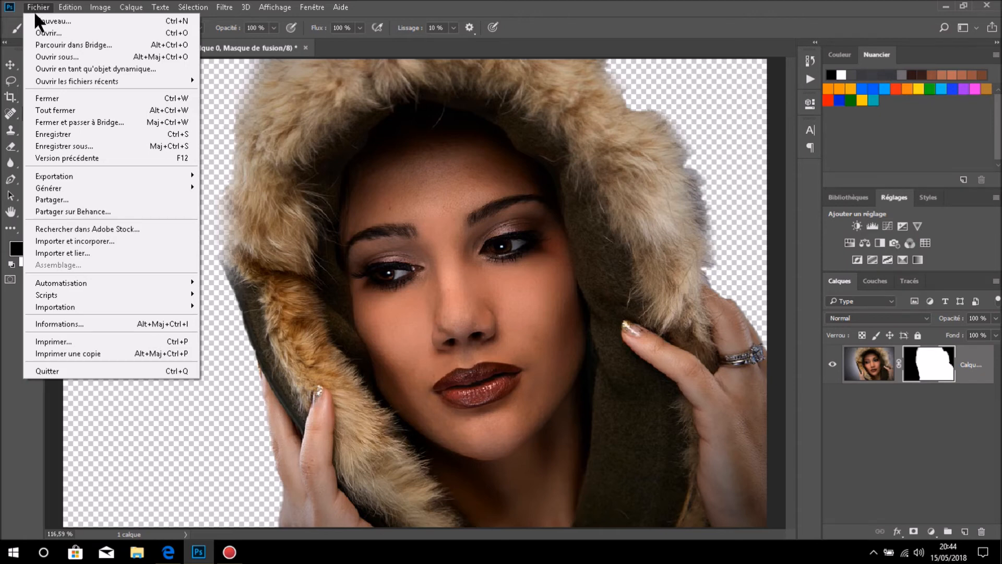
{"action": "left_click", "coordinate": [79, 241]}
{"action": "scroll", "coordinate": [253, 177], "scroll_direction": "down", "scroll_amount": 10}
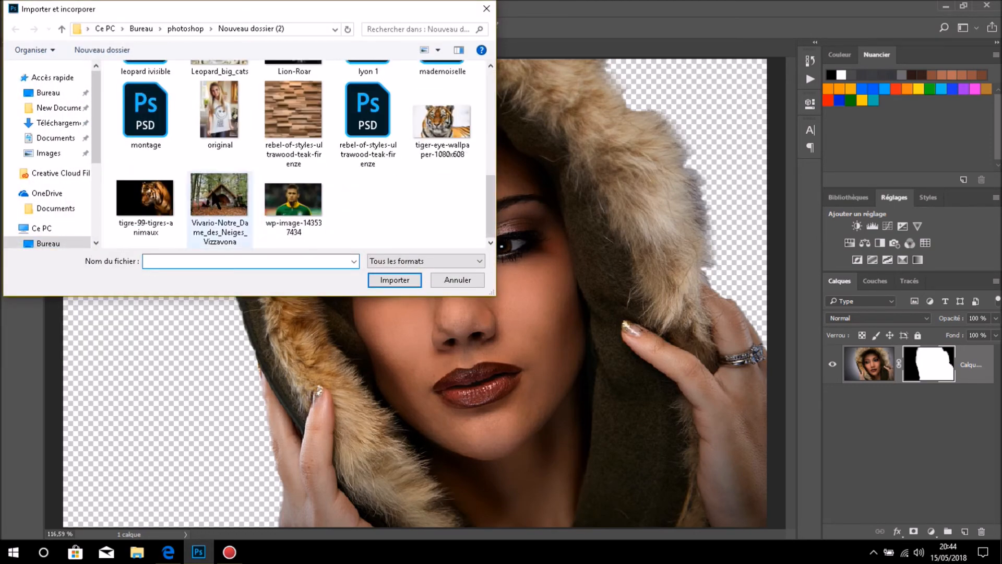
{"action": "left_click", "coordinate": [214, 202]}
{"action": "left_click", "coordinate": [399, 280]}
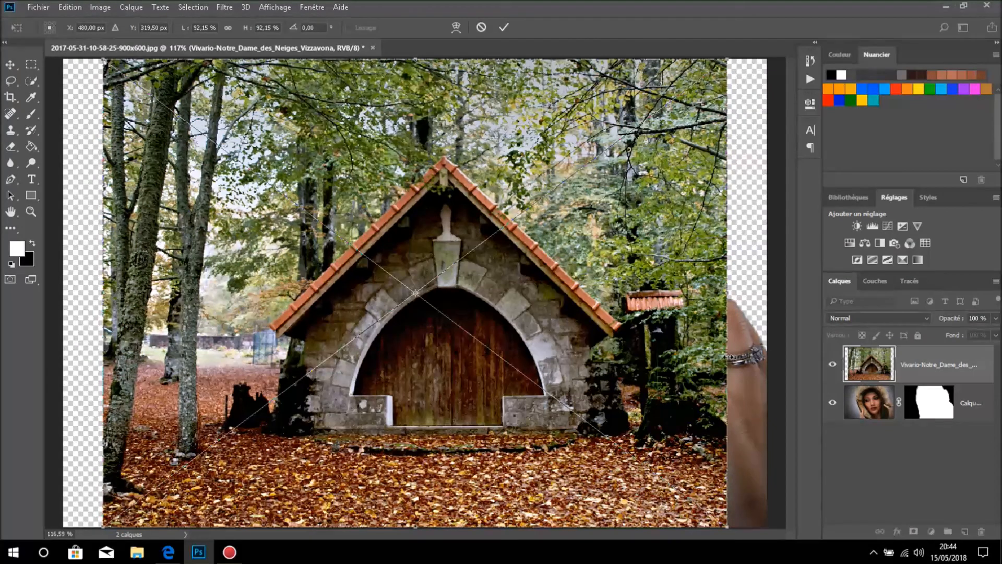
Step: Stretch the placed forest image to about 106.4% width so it covers the whole canvas, and commit the transformation
{"action": "left_click_drag", "start_coordinate": [727, 358], "coordinate": [779, 358]}
{"action": "left_click_drag", "start_coordinate": [98, 330], "coordinate": [51, 334]}
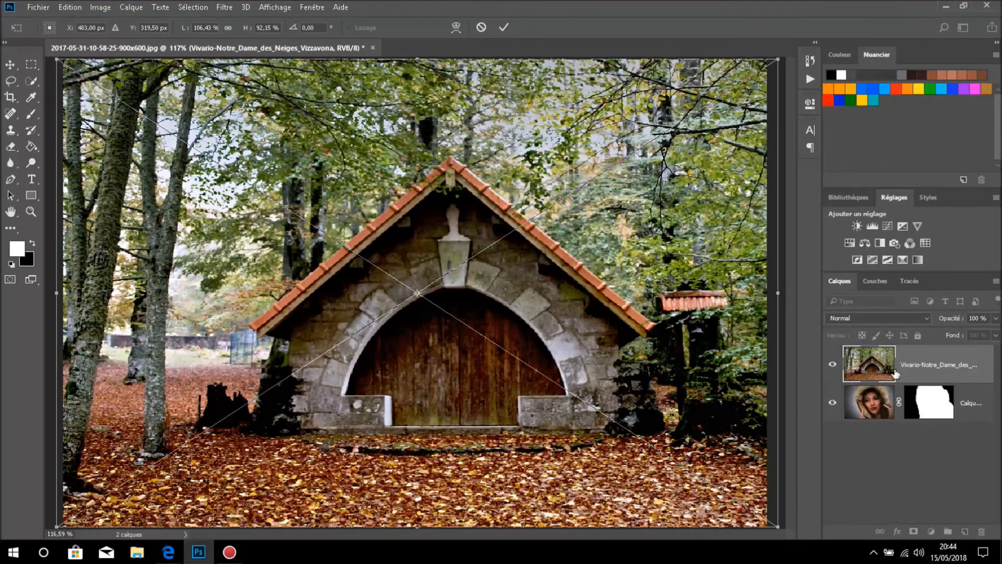
{"action": "left_click", "coordinate": [504, 27]}
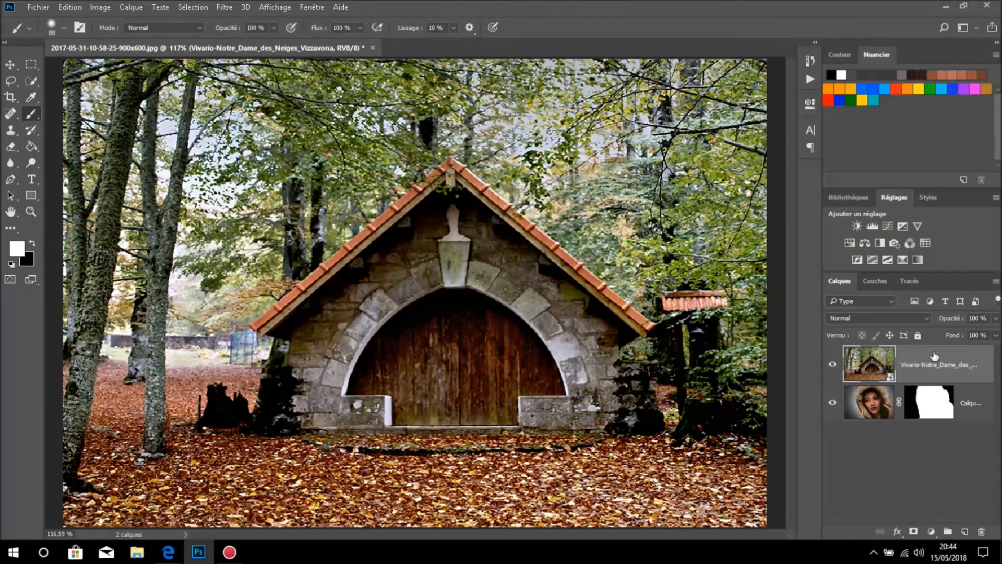
Step: Move the forest image layer beneath the portrait layer, and target the portrait's mask with white as the foreground colour
{"action": "left_click_drag", "start_coordinate": [934, 357], "coordinate": [930, 441]}
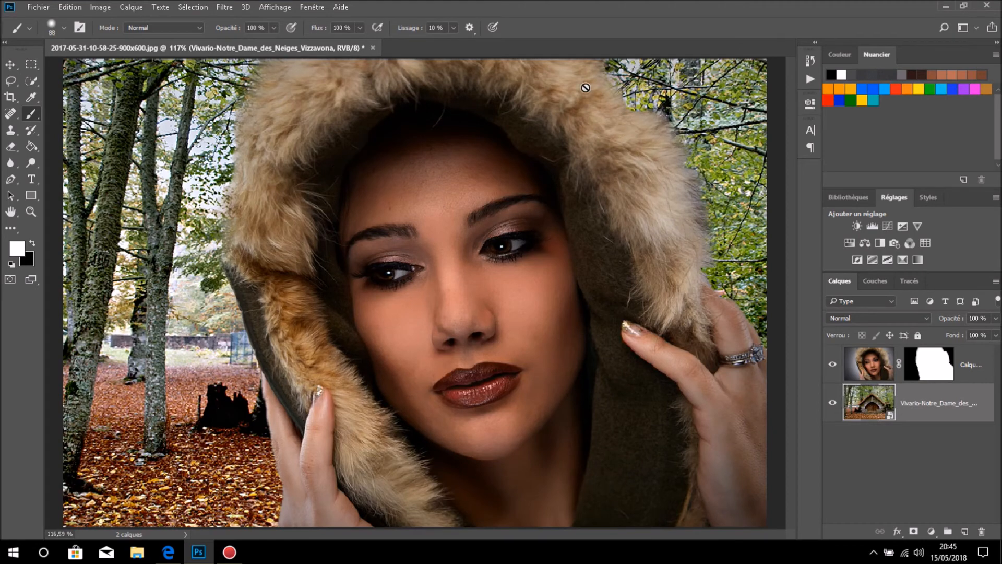
{"action": "left_click", "coordinate": [920, 368]}
{"action": "key", "text": "x"}
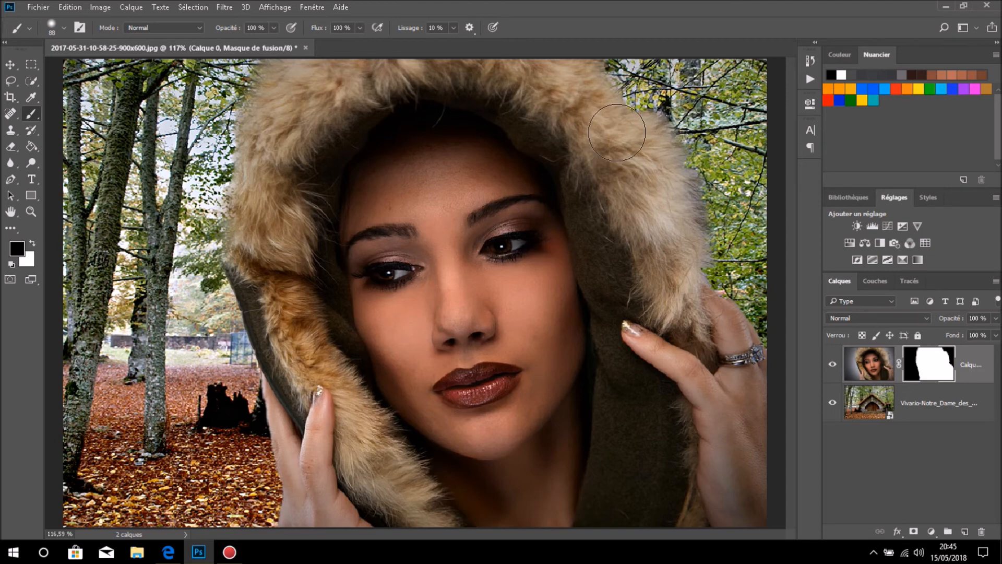
{"action": "key", "text": "x"}
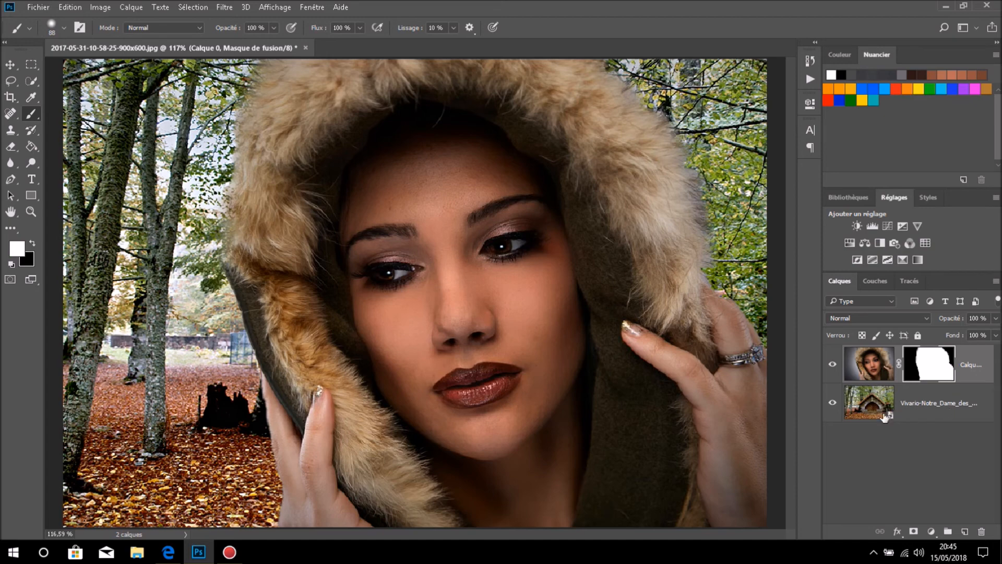
Step: Apply a Radial Blur (Flou radial) to the forest layer with value 4, Rotation mode and Normale quality
{"action": "left_click", "coordinate": [940, 404]}
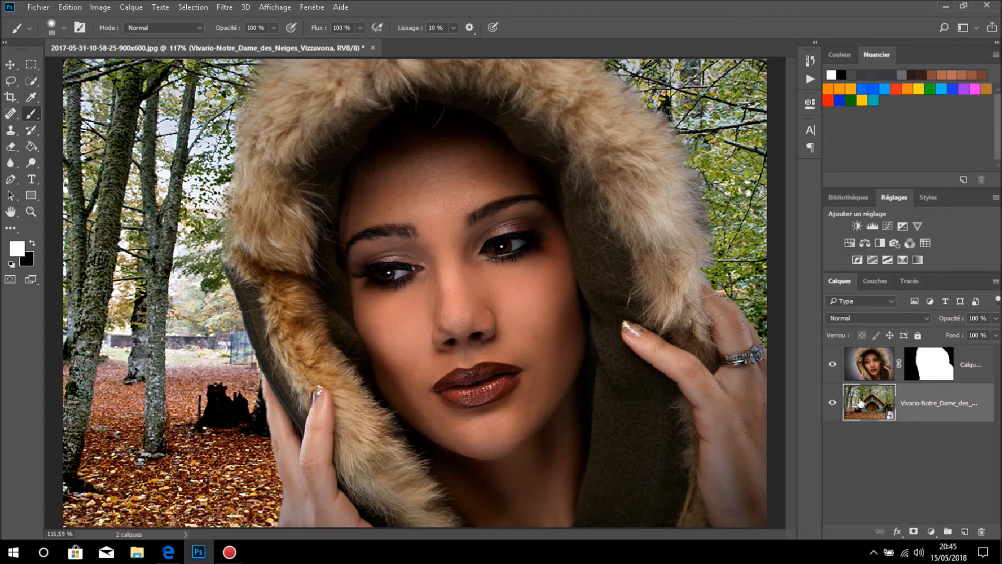
{"action": "left_click", "coordinate": [230, 7]}
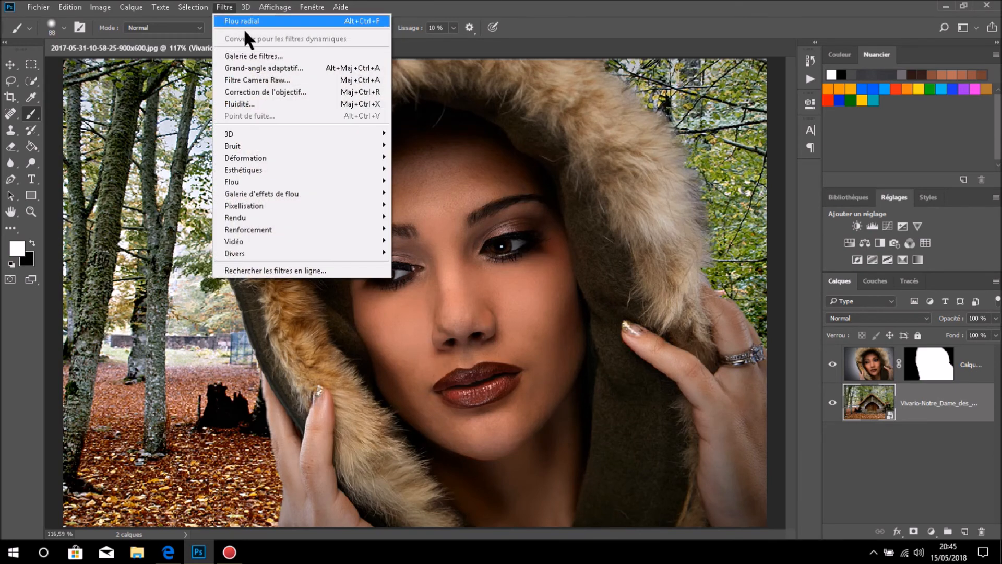
{"action": "mouse_move", "coordinate": [257, 181]}
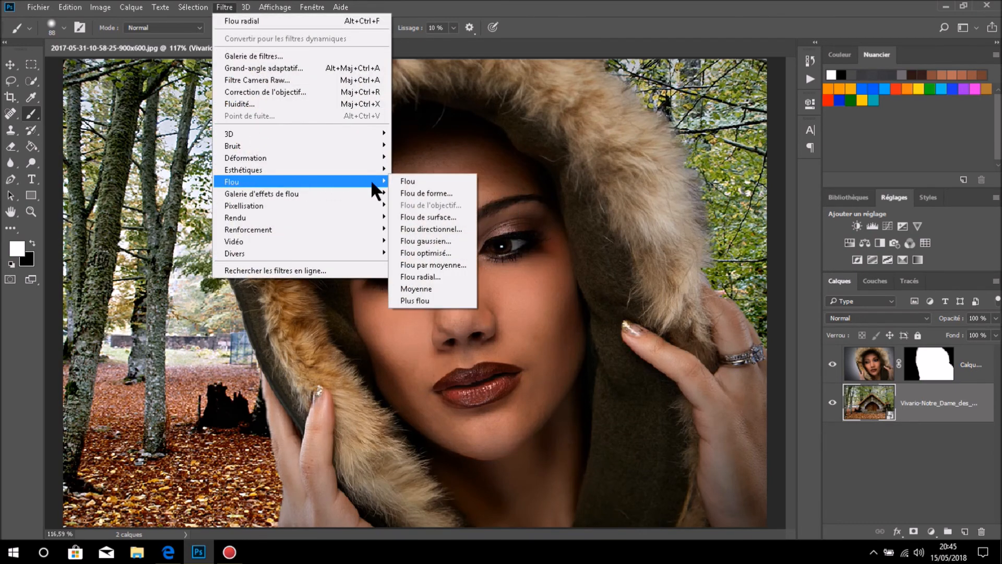
{"action": "left_click", "coordinate": [426, 276]}
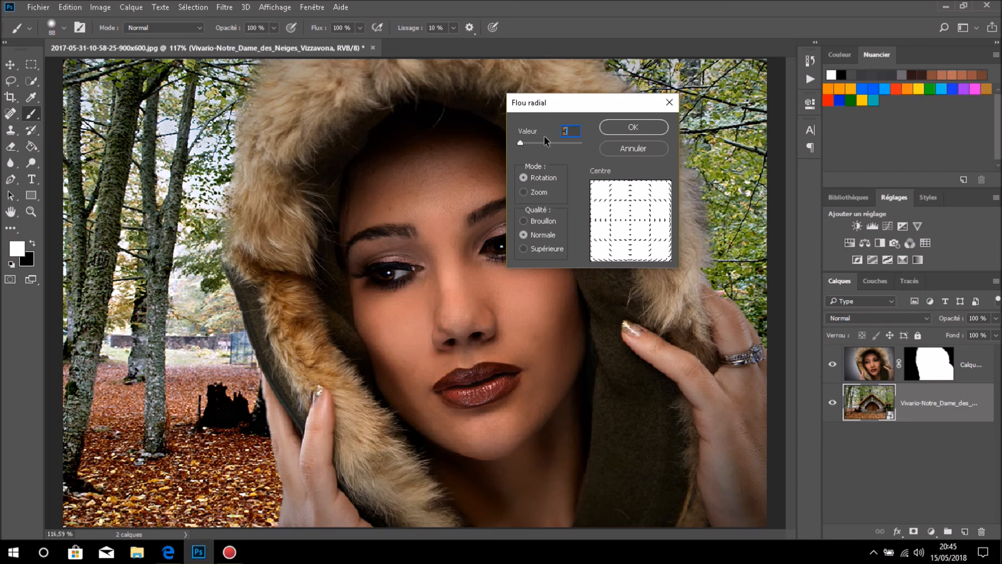
{"action": "left_click", "coordinate": [641, 128]}
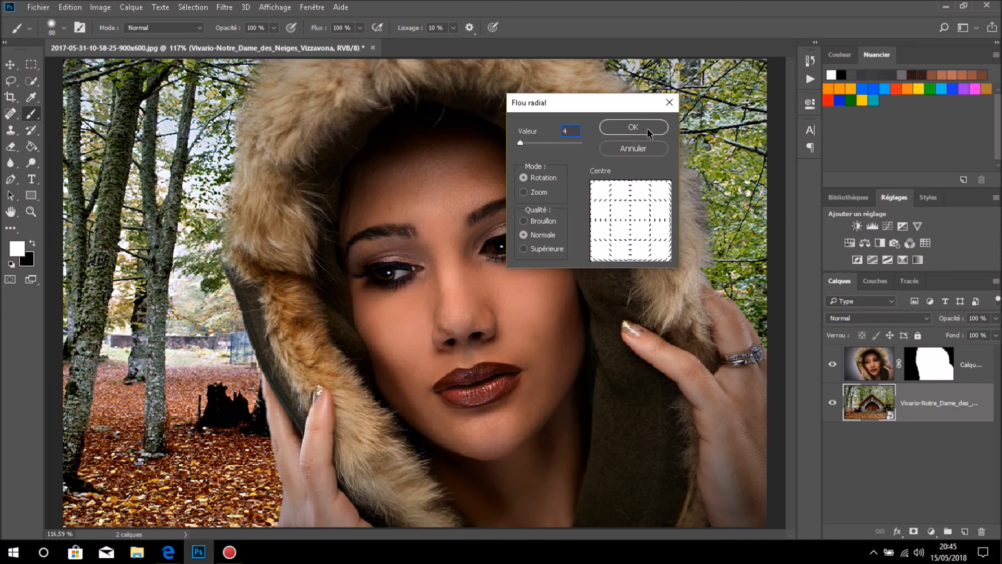